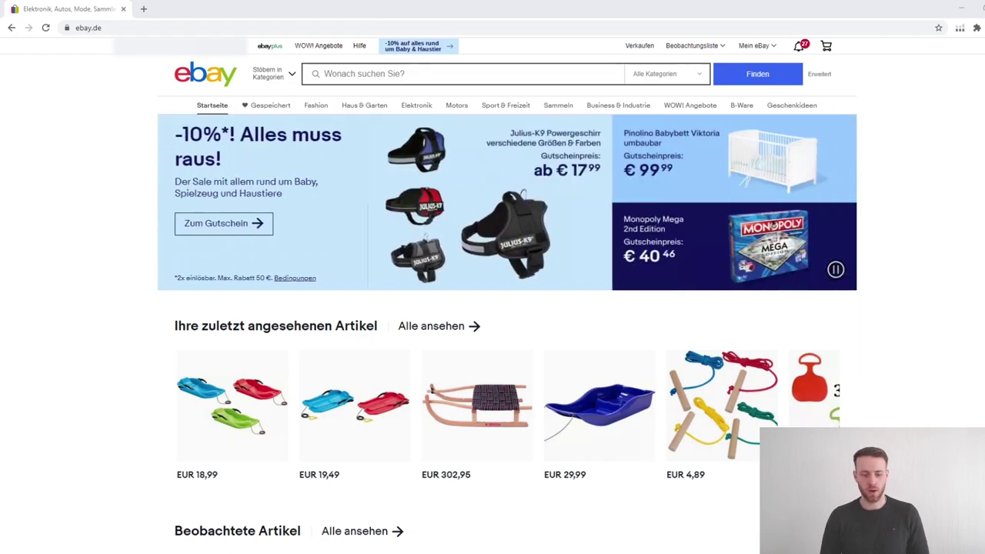
Step: Search the marketplace for "schlitten" across all categories
key("alt+Tab")
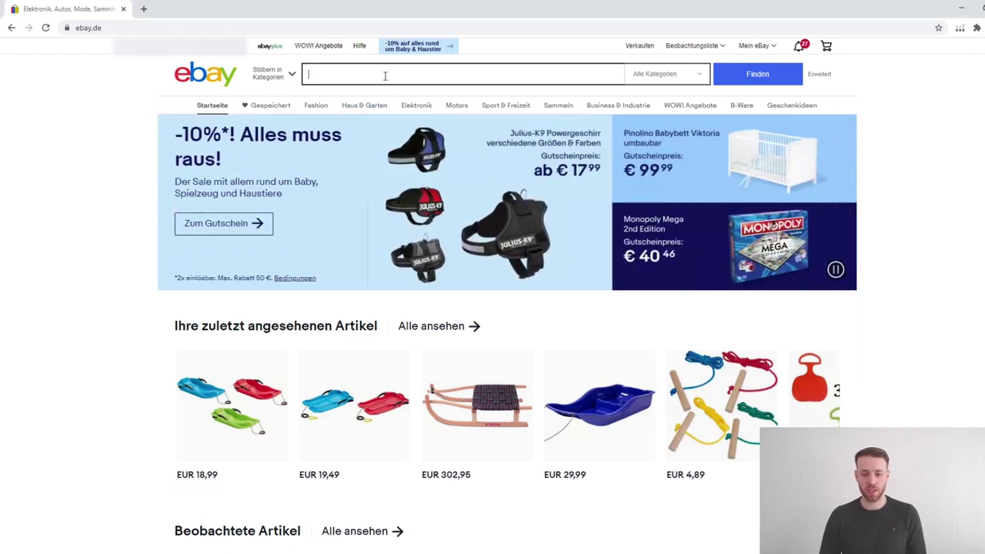
type("sch")
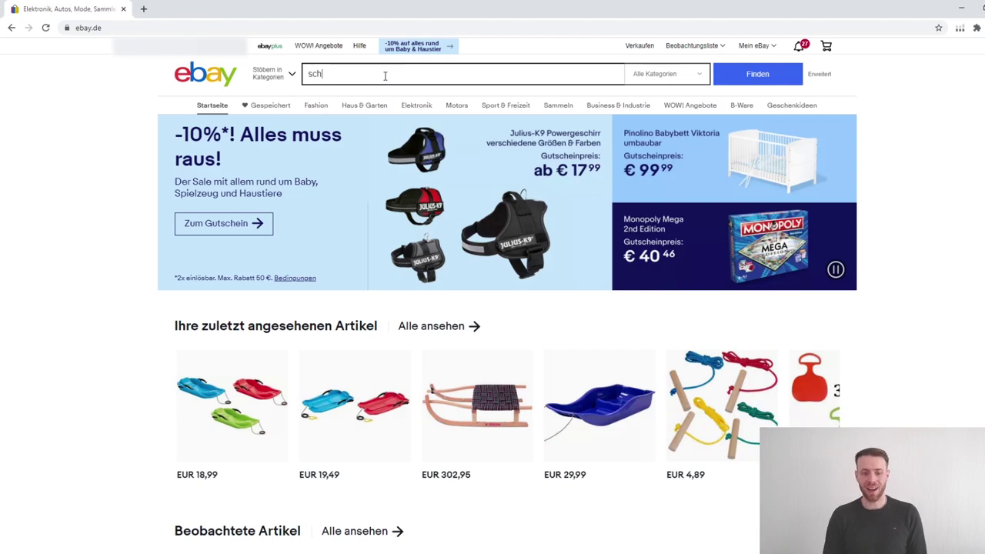
type("litten")
key("Return")
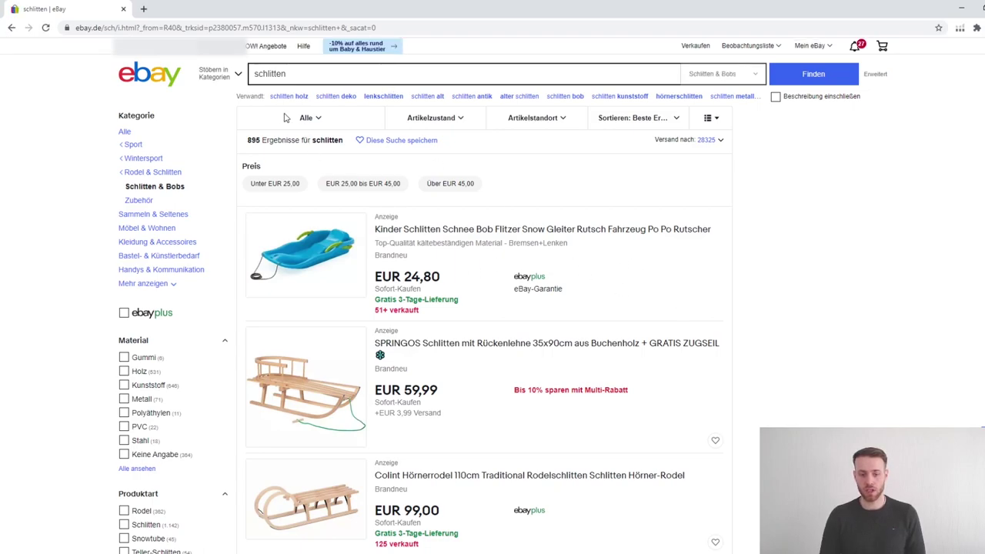
Step: Browse the sled search results and open the first listing, "Kinder Schlitten Schnee Bob Flitzer Snow Gleiter"
scroll(396, 265, "down", 5)
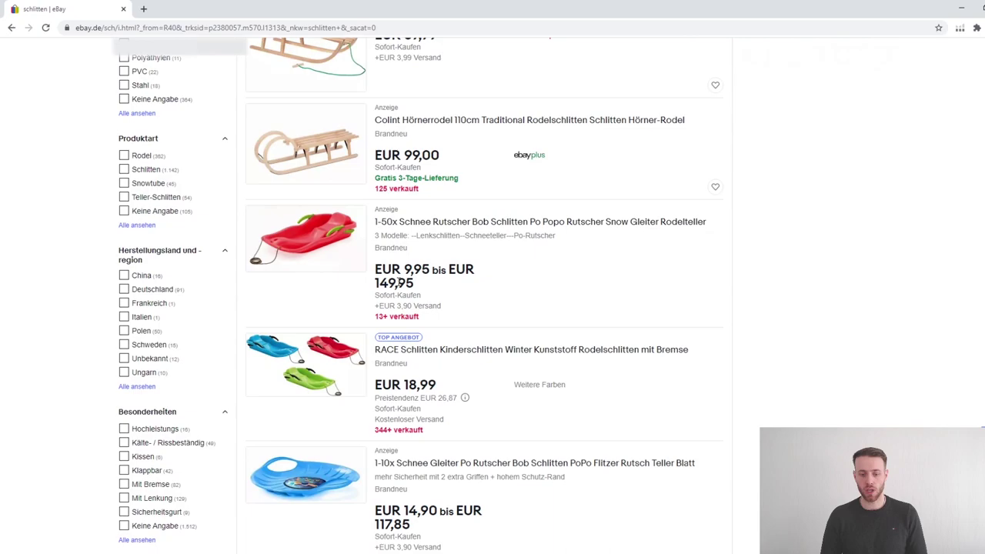
scroll(395, 197, "up", 1)
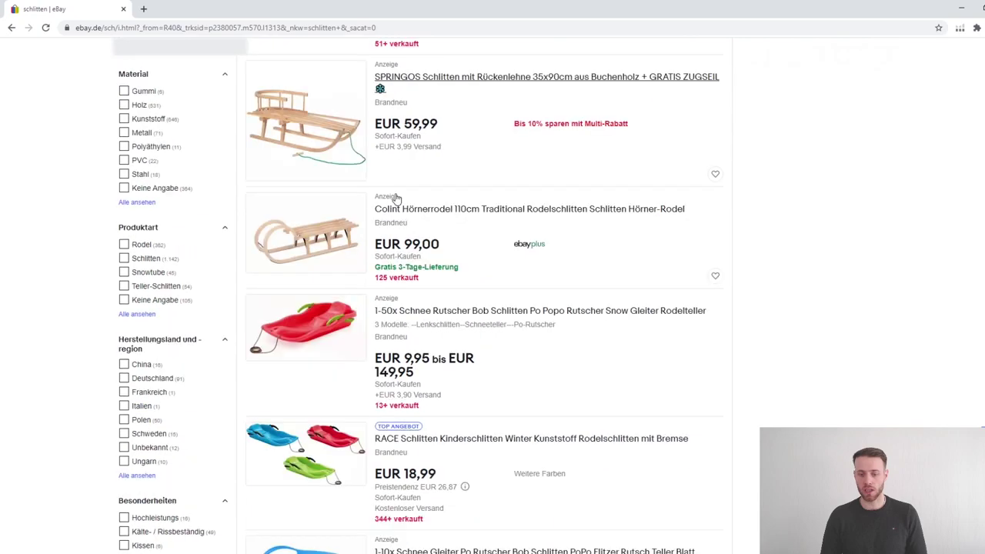
scroll(395, 199, "up", 4)
scroll(400, 231, "down", 1)
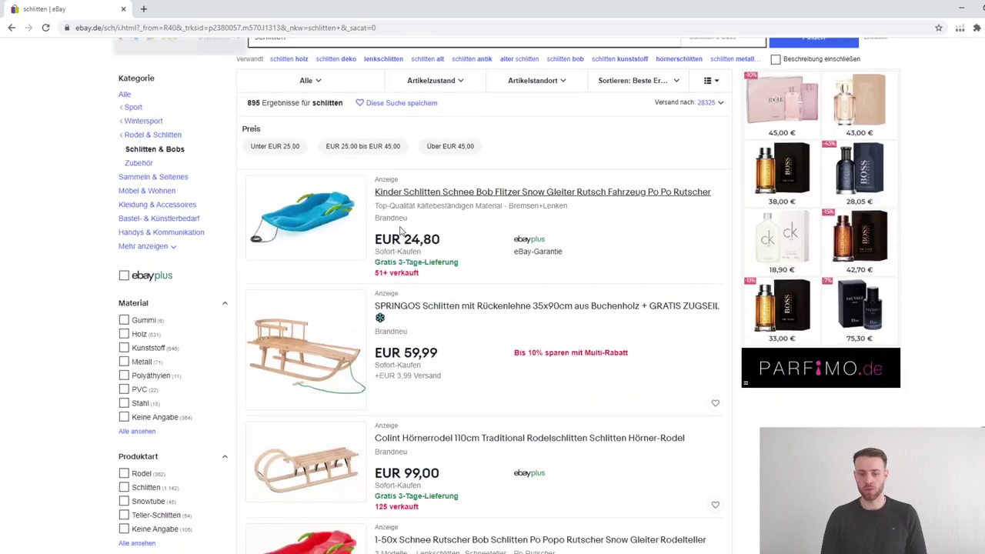
scroll(398, 293, "down", 3)
scroll(398, 292, "down", 2)
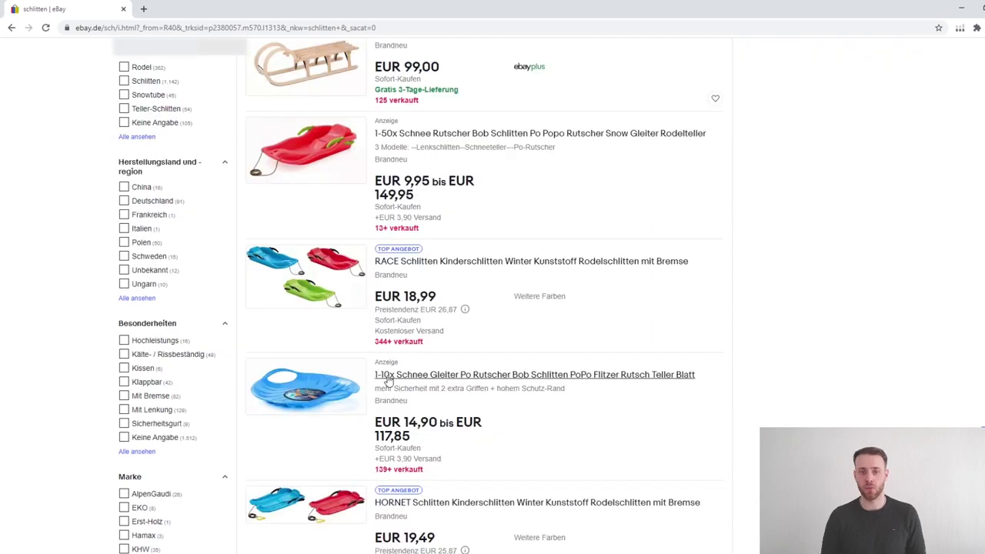
scroll(340, 290, "up", 5)
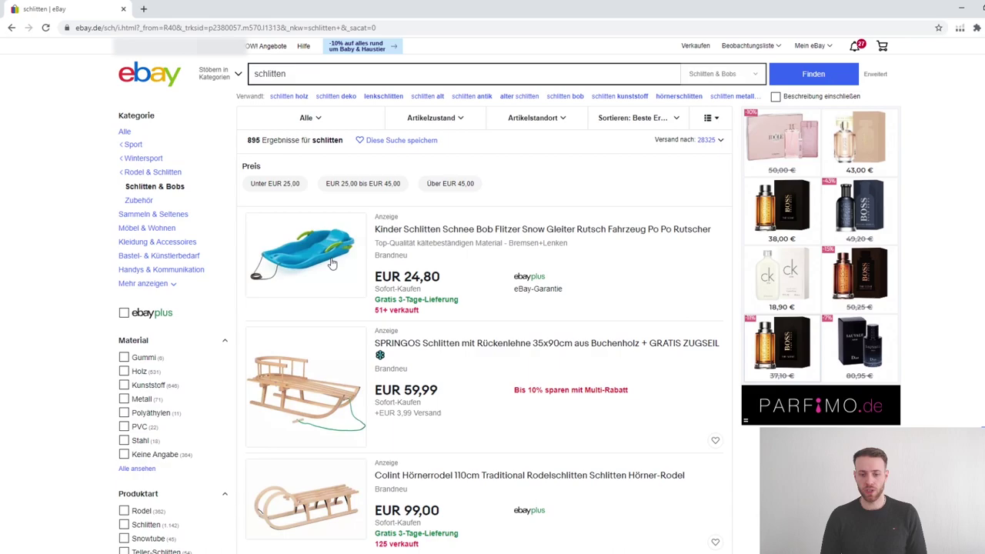
left_click(332, 264)
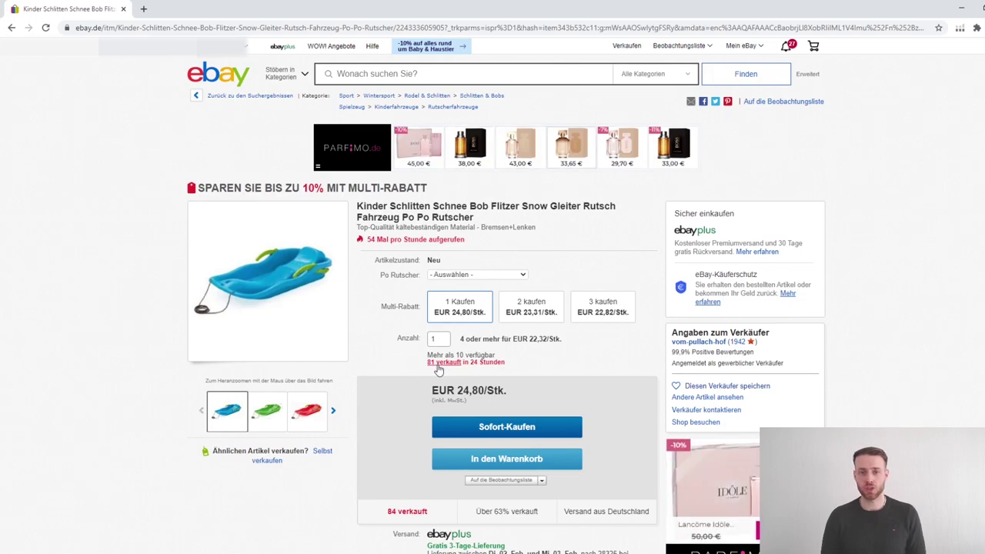
Step: Examine the listing's purchase history for sold variants, prices, quantities and purchase dates, and return to the search results
left_click(443, 363)
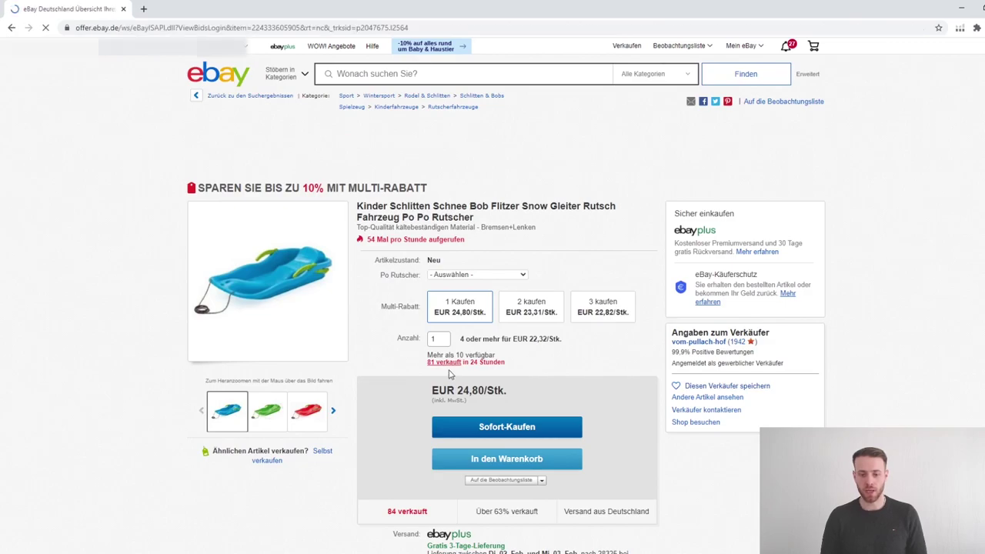
scroll(960, 123, "down", 5)
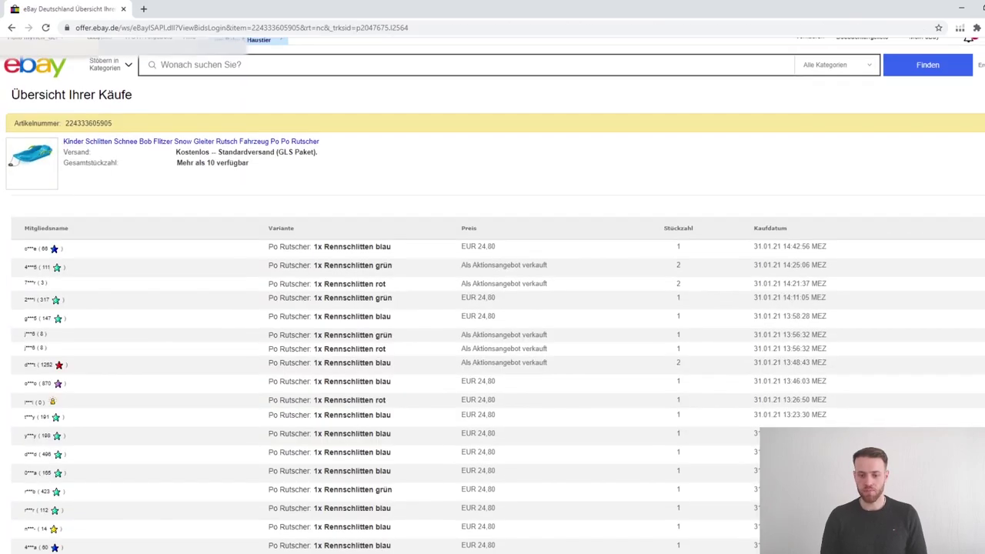
scroll(493, 293, "down", 10)
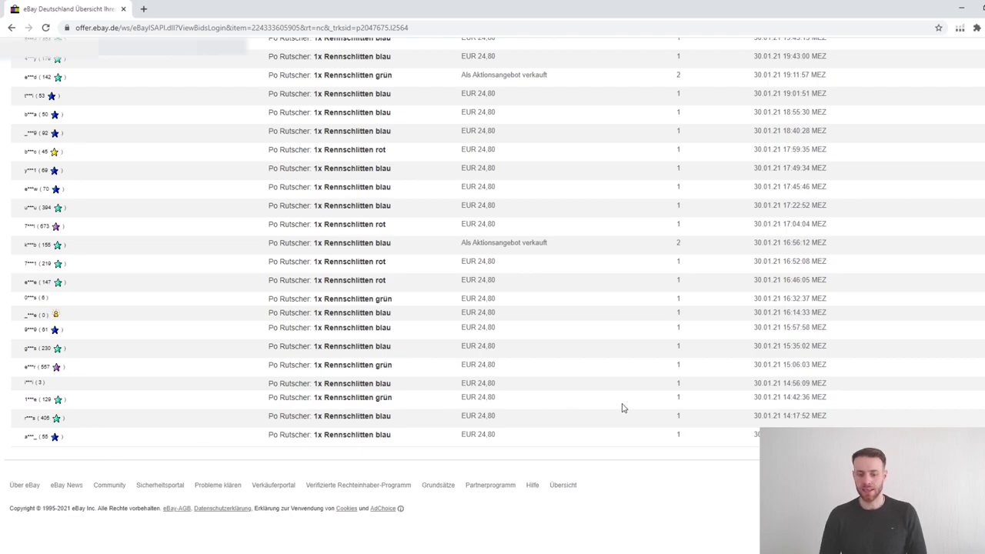
scroll(493, 292, "up", 15)
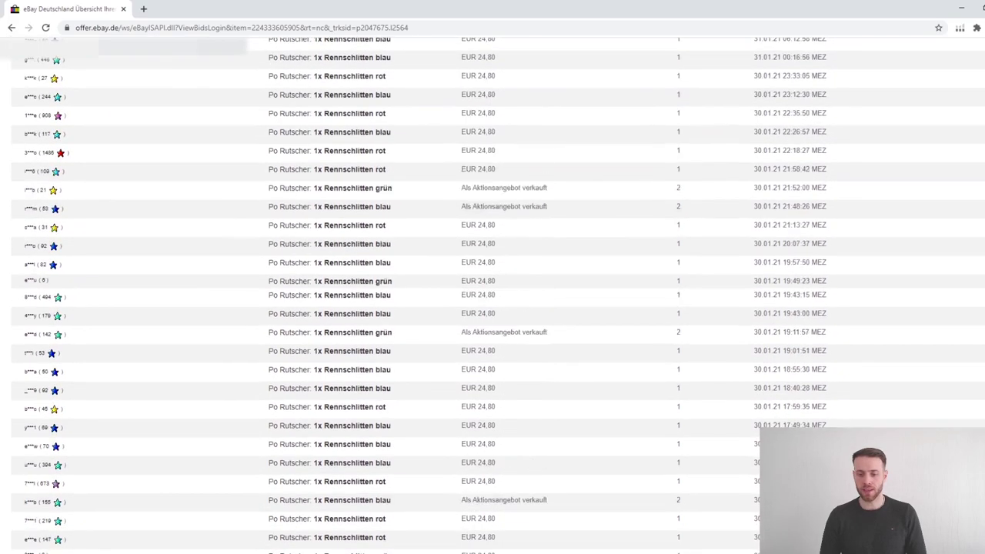
scroll(492, 293, "up", 10)
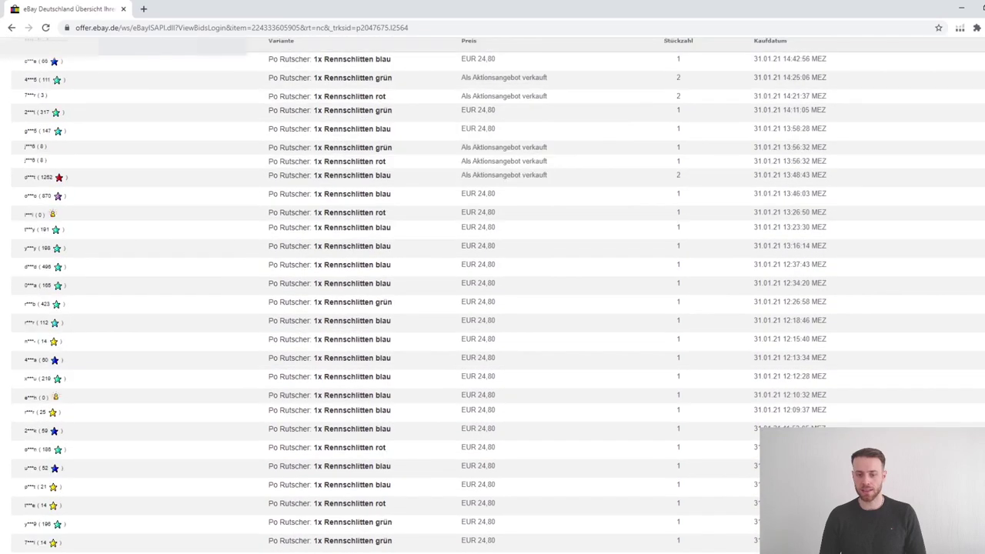
scroll(493, 293, "down", 10)
scroll(492, 292, "down", 15)
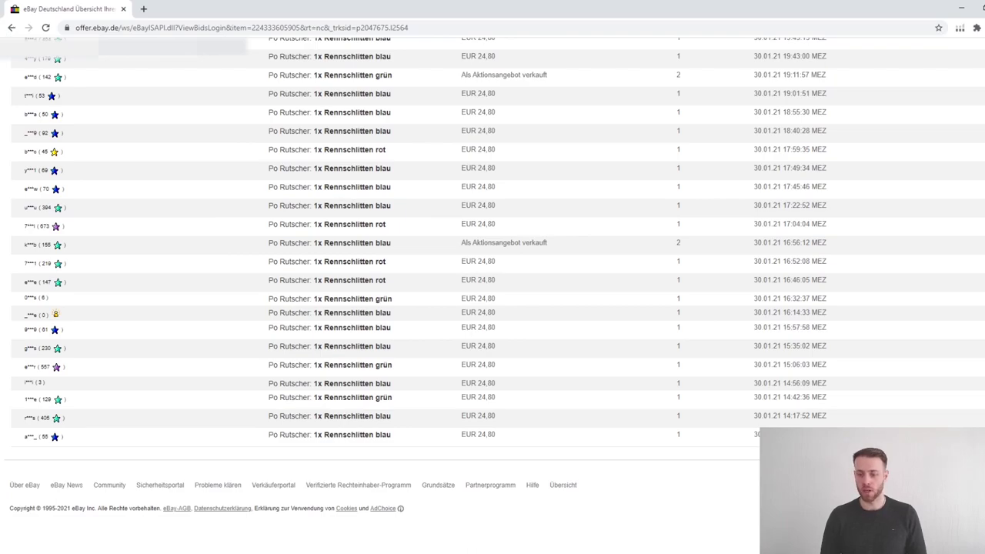
scroll(493, 293, "up", 15)
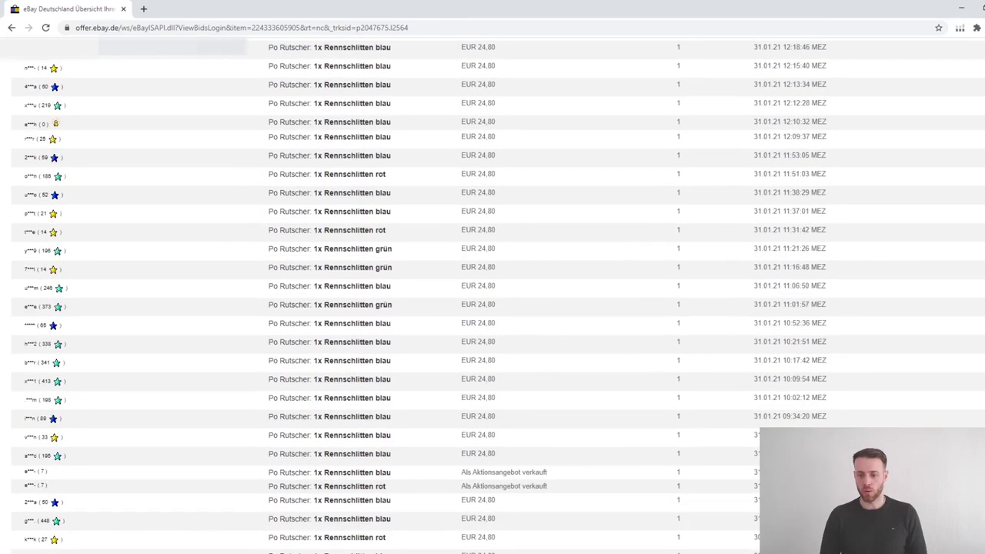
scroll(446, 220, "up", 10)
key("alt+Left")
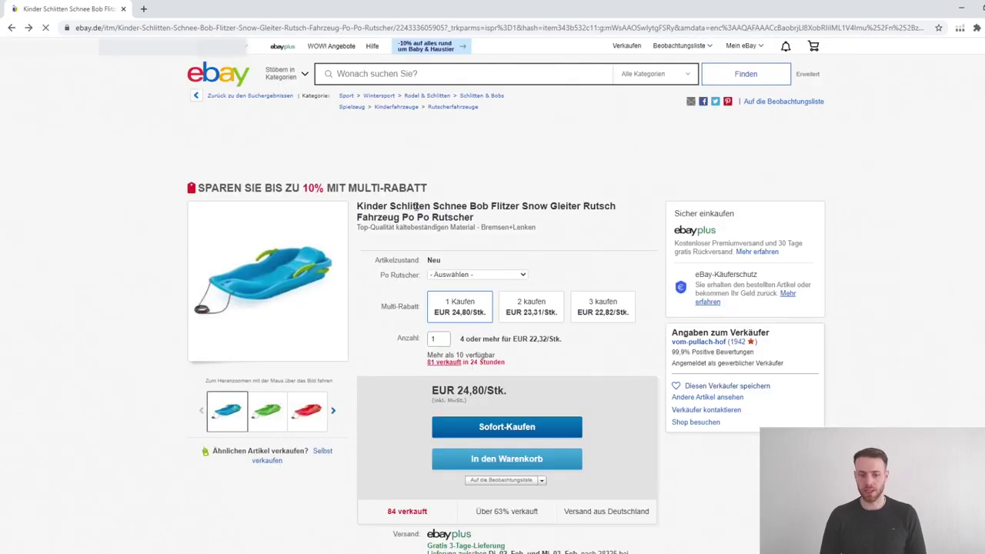
key("alt+Left")
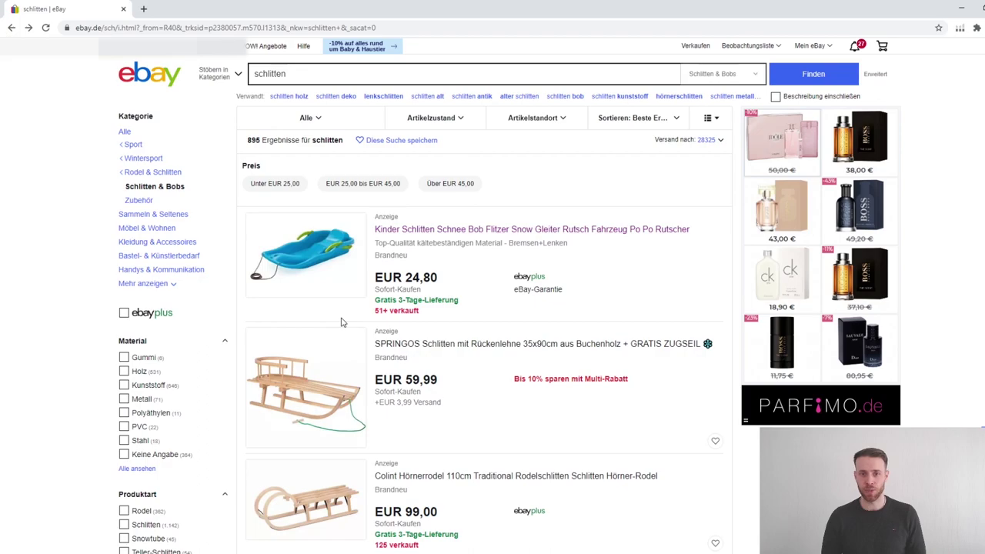
Step: Go to the selling overview (Verkaufen - Übersicht) and open the Terapeak Produktrecherche
mouse_move(241, 124)
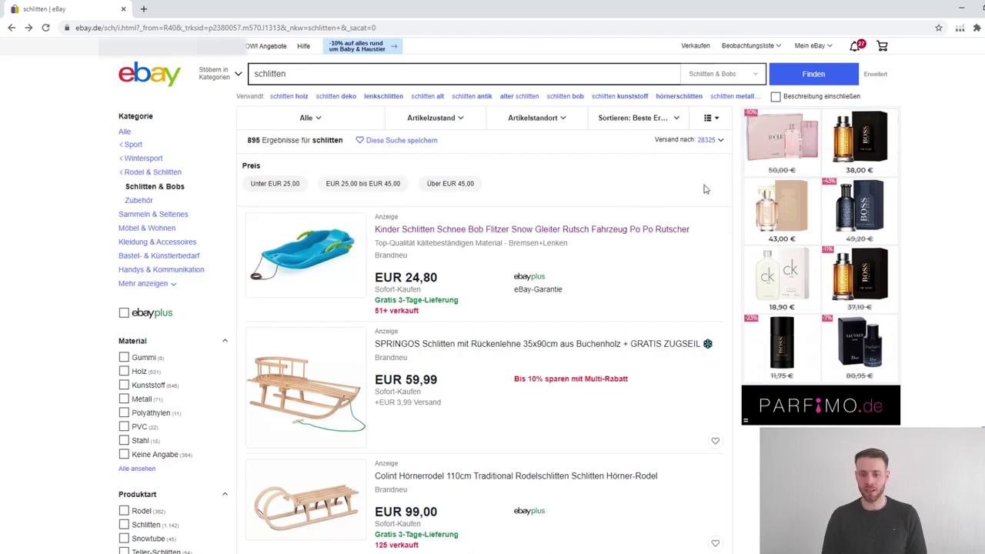
mouse_move(813, 47)
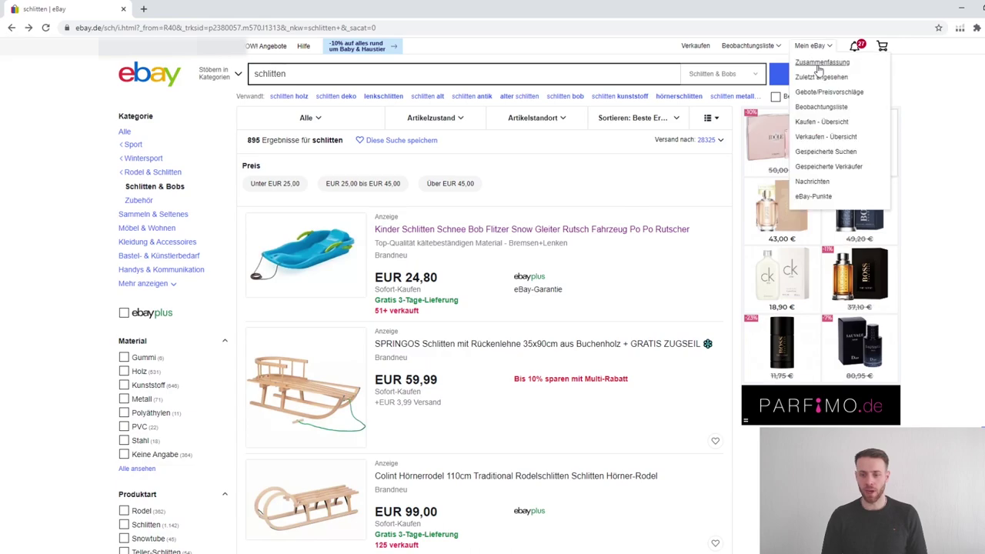
left_click(829, 140)
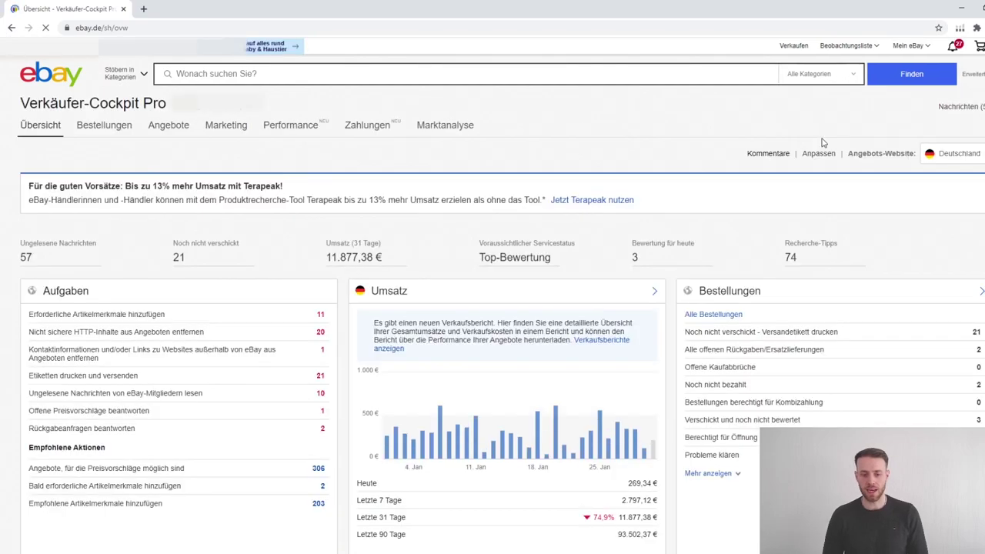
mouse_move(440, 128)
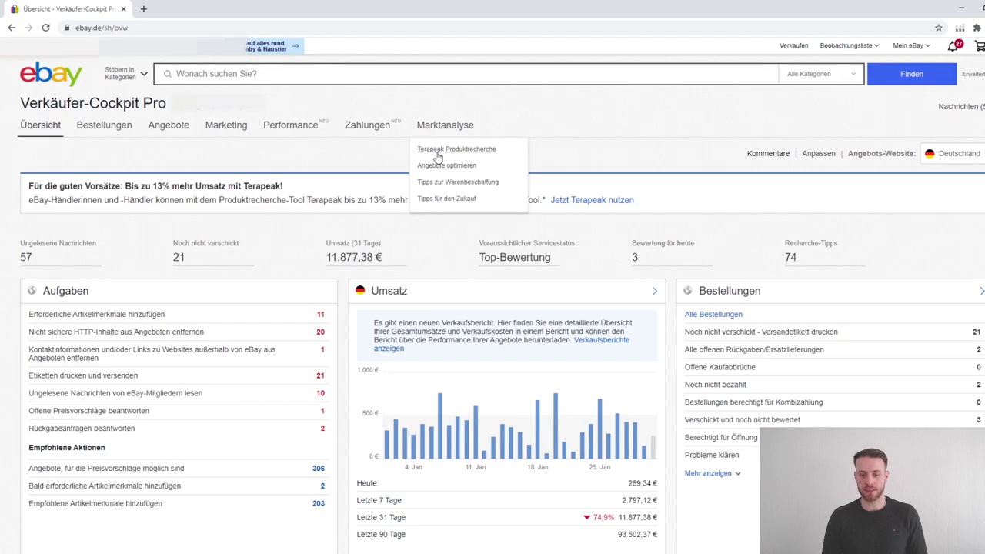
left_click(437, 155)
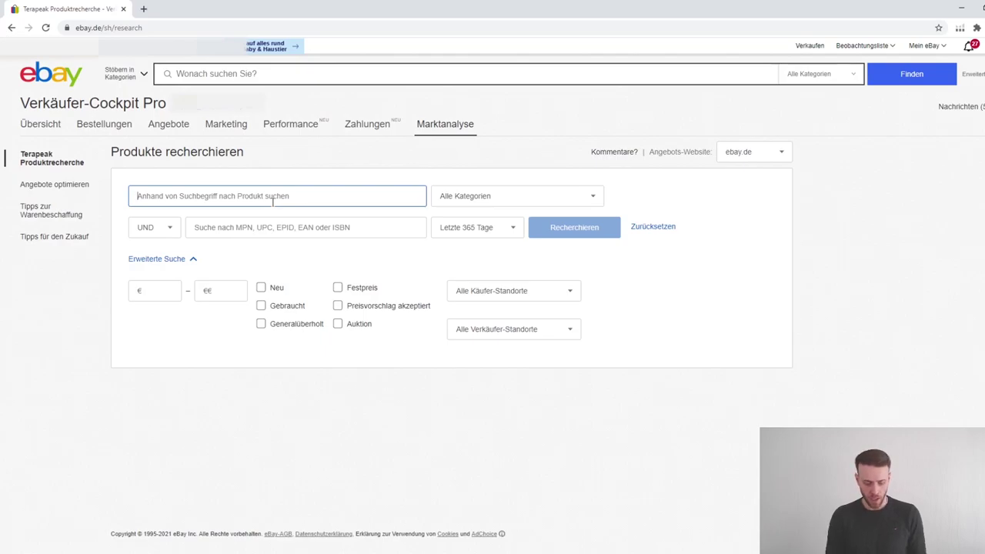
Step: Enter "schlitten" as the keyword for the product research
type("schlitten")
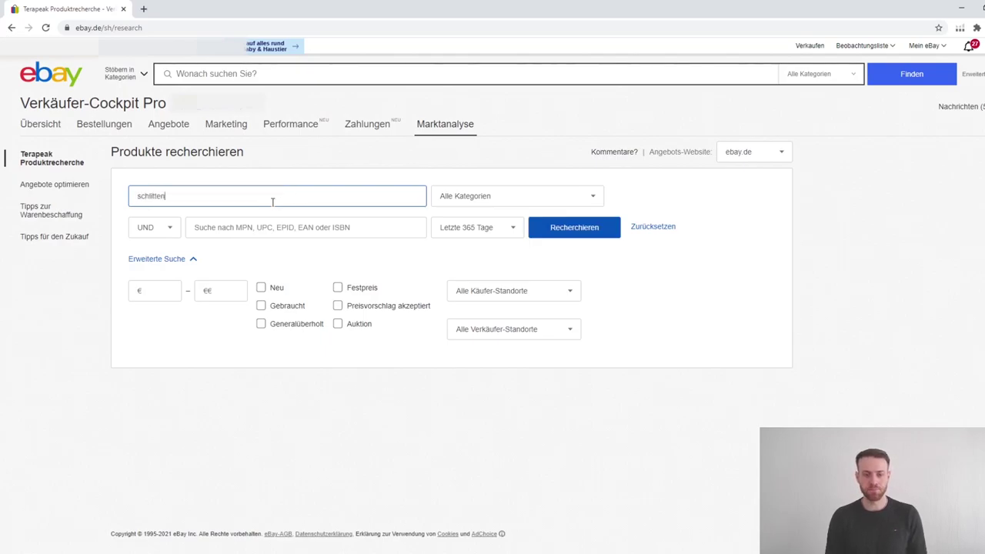
left_click(696, 198)
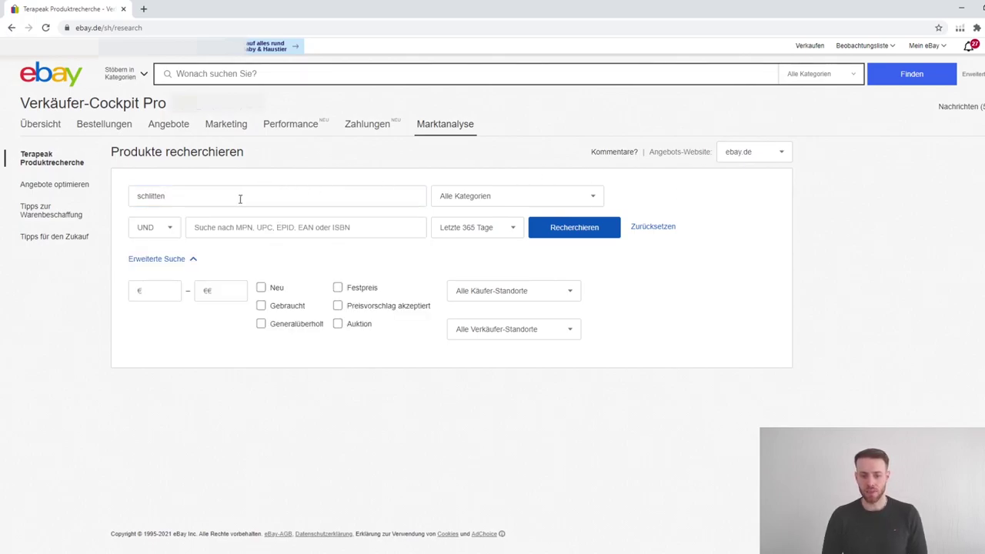
double_click(198, 196)
left_click(184, 194)
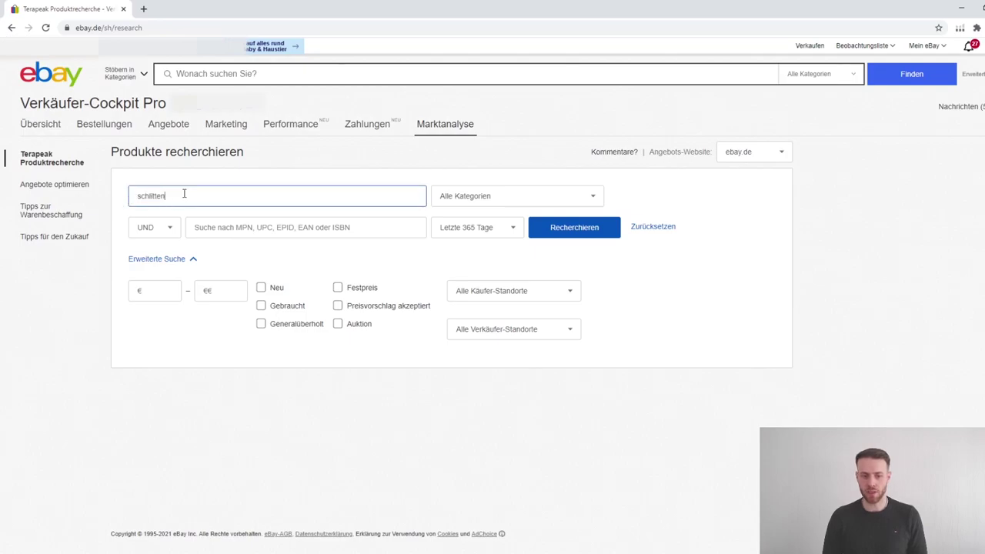
left_click(173, 230)
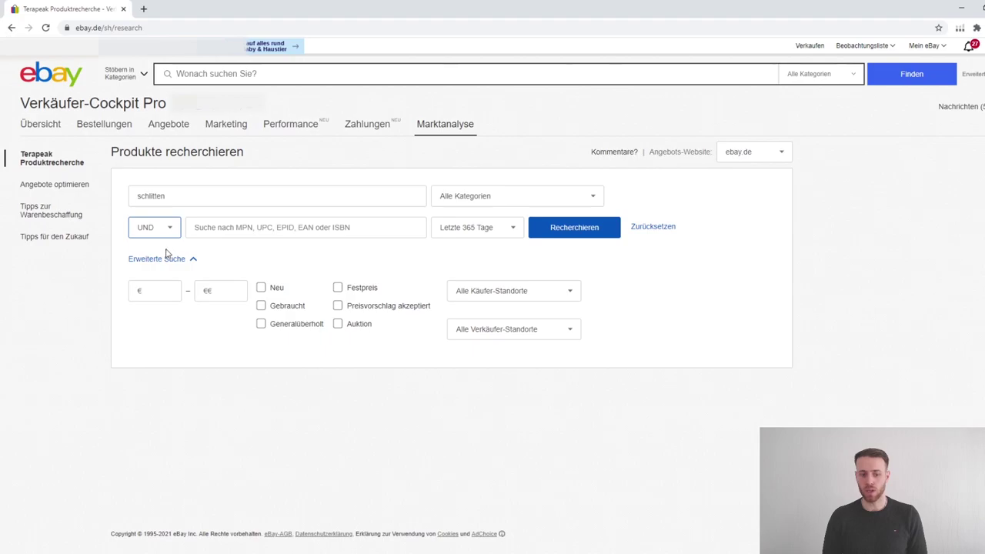
left_click(234, 229)
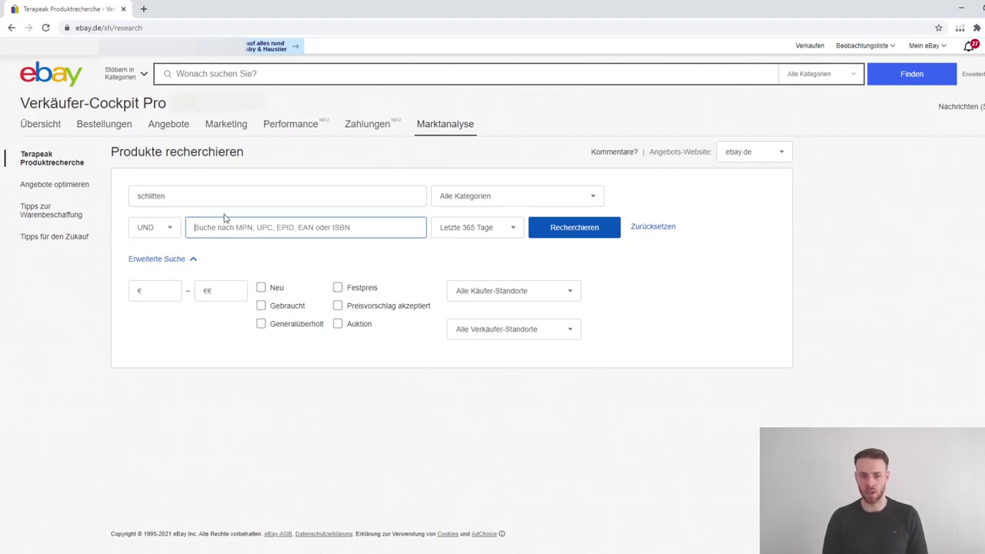
left_click(165, 230)
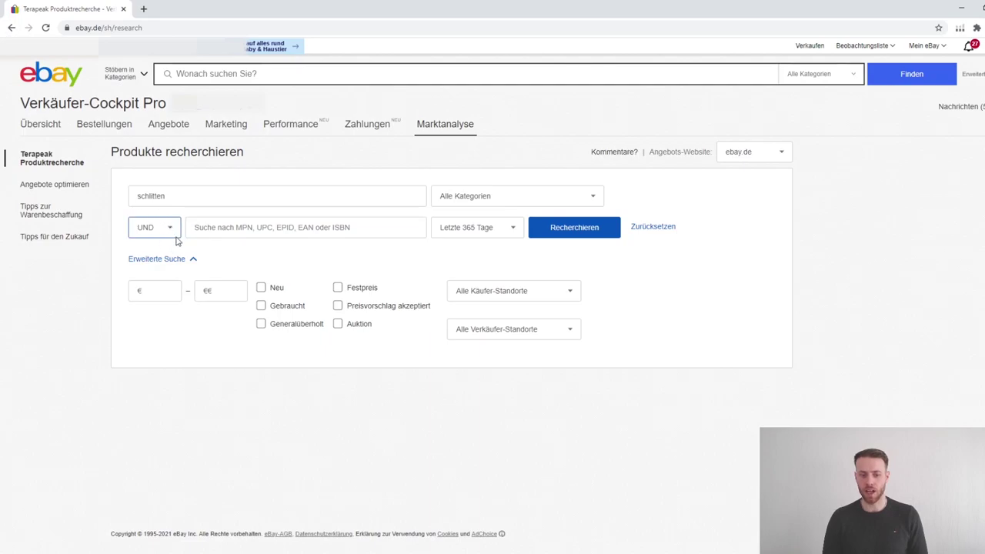
left_click(246, 229)
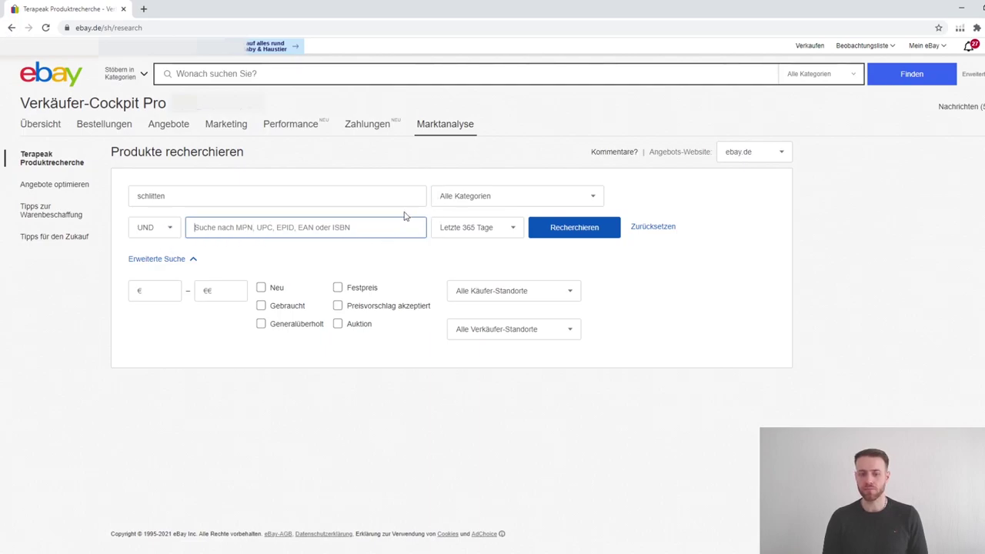
left_click(471, 202)
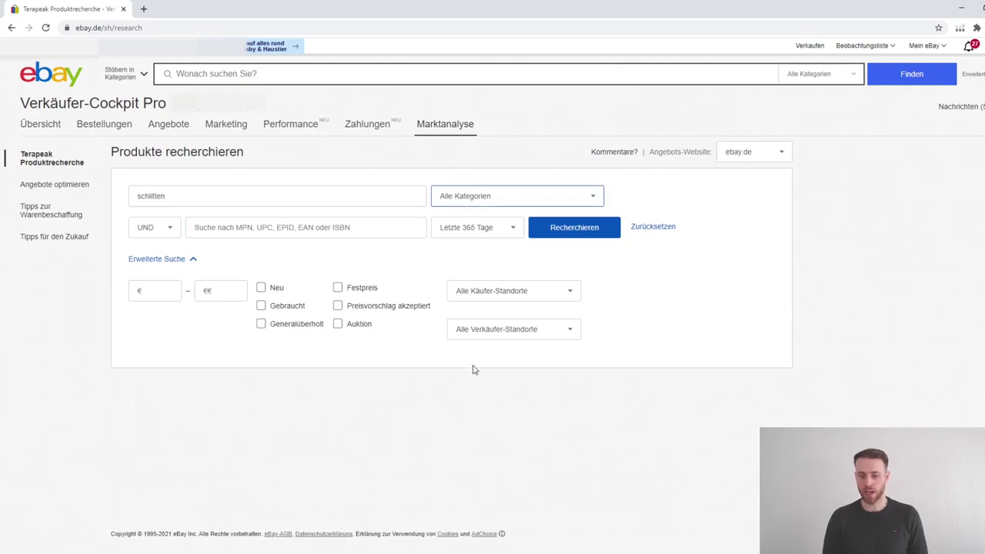
left_click(217, 195)
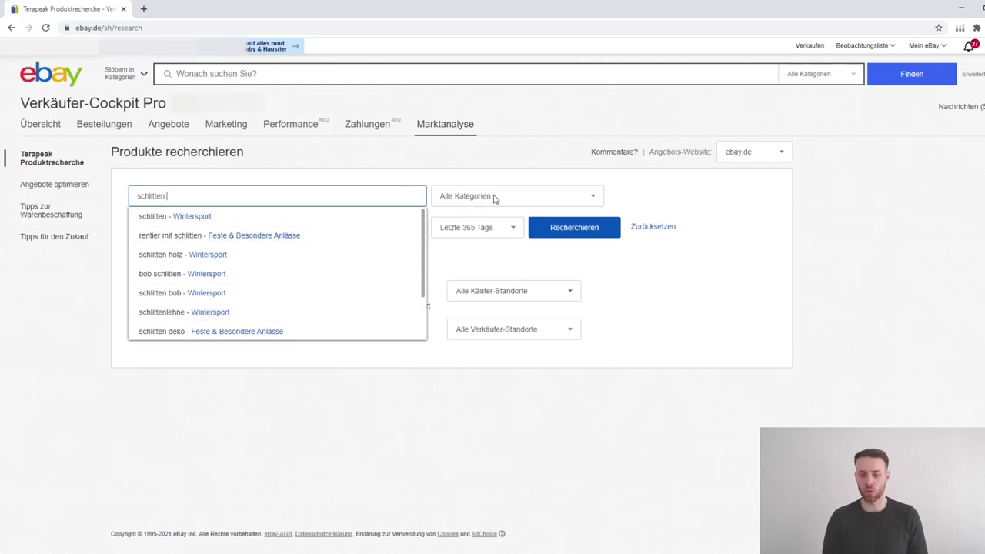
left_click(637, 192)
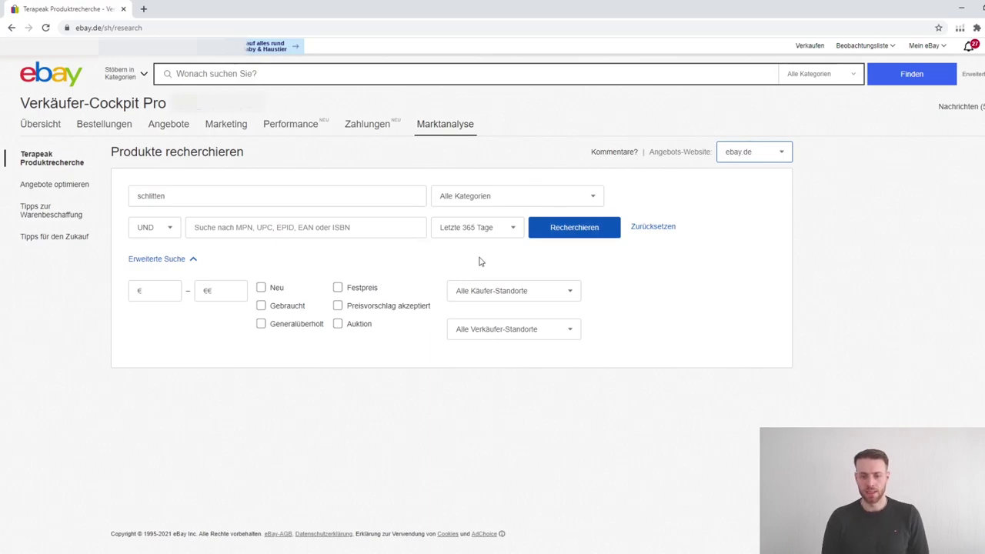
Step: Set the research period to the last 30 days (Letzte 30 Tage)
left_click(498, 229)
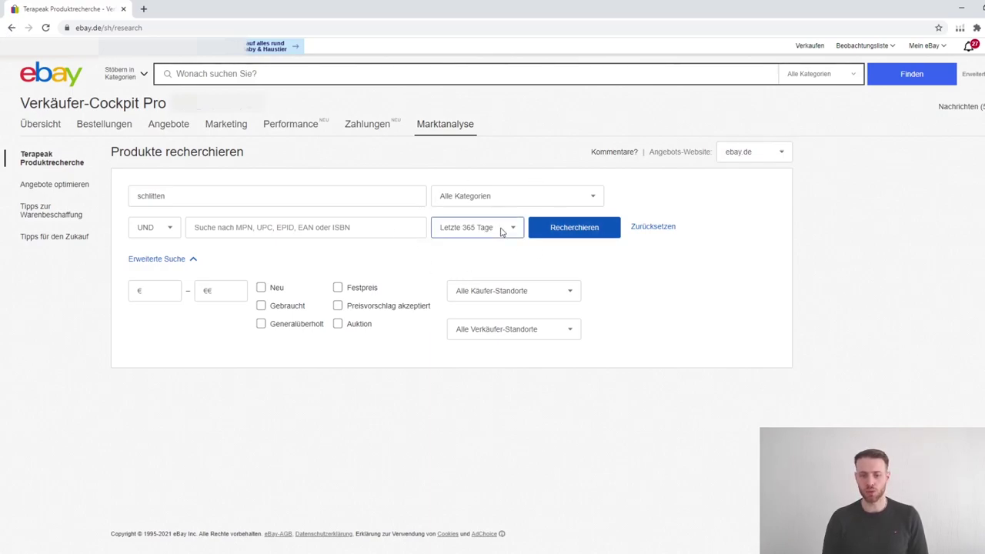
left_click(474, 258)
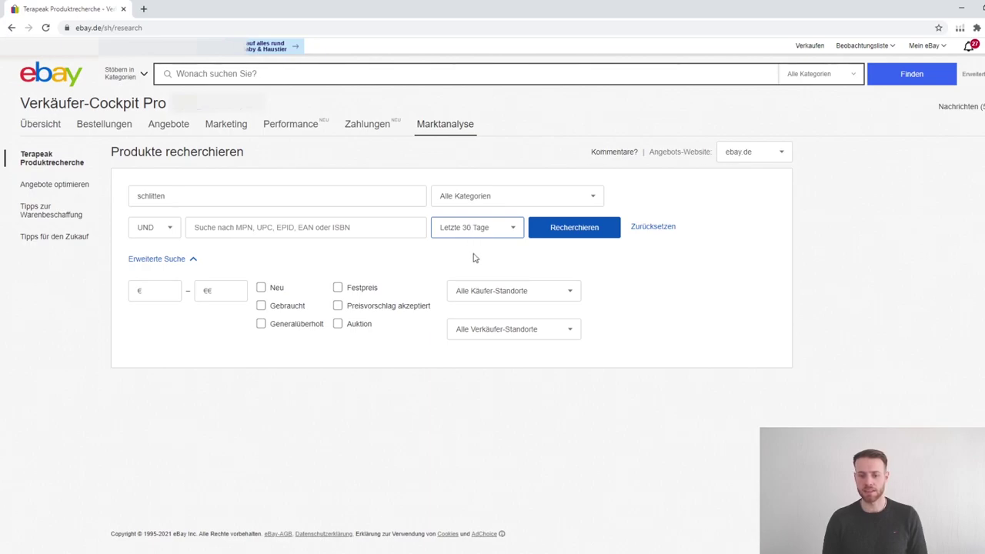
Step: Run the product research for the last 365 days (Letzte 365 Tage), limited to Neu, Festpreis and Preisvorschlag akzeptiert
left_click(534, 237)
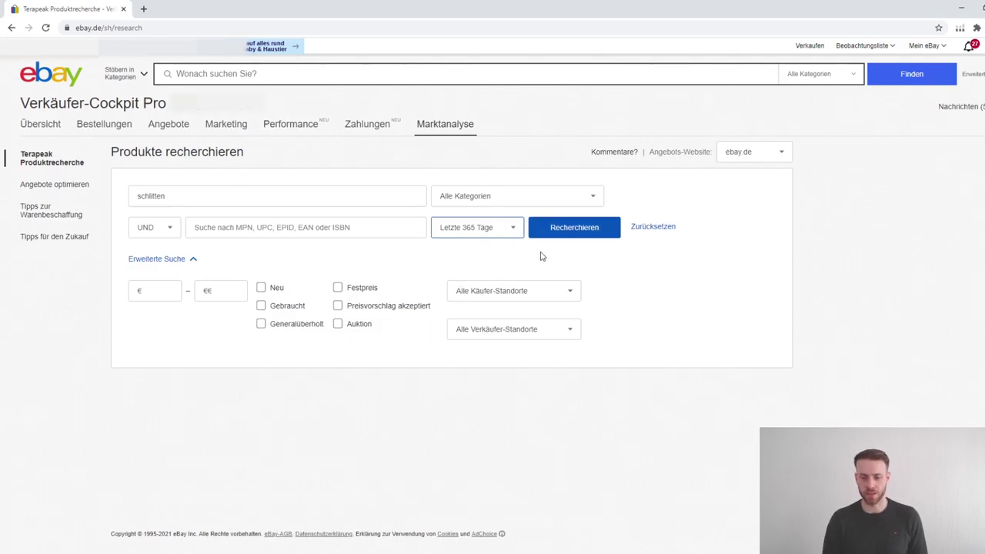
left_click(160, 290)
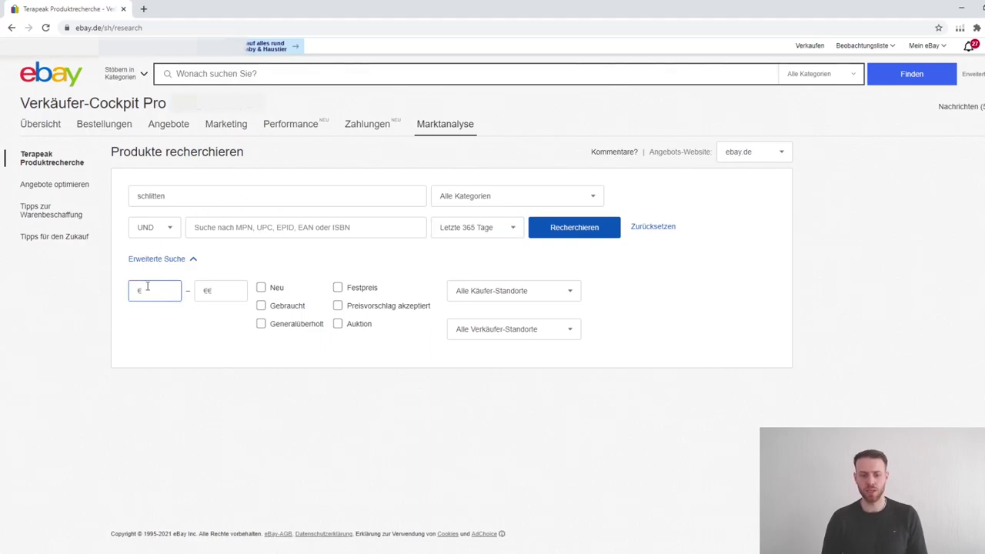
left_click(223, 290)
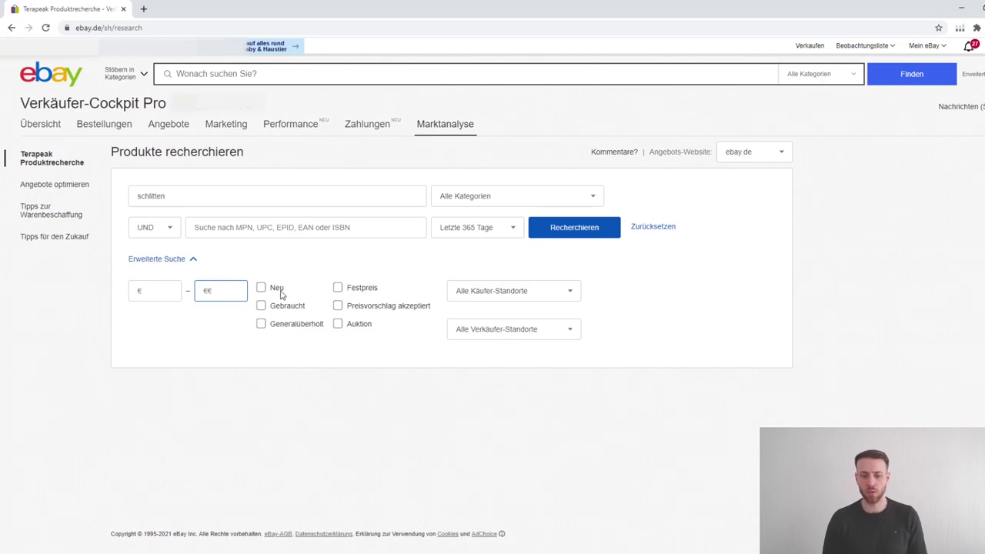
left_click(261, 288)
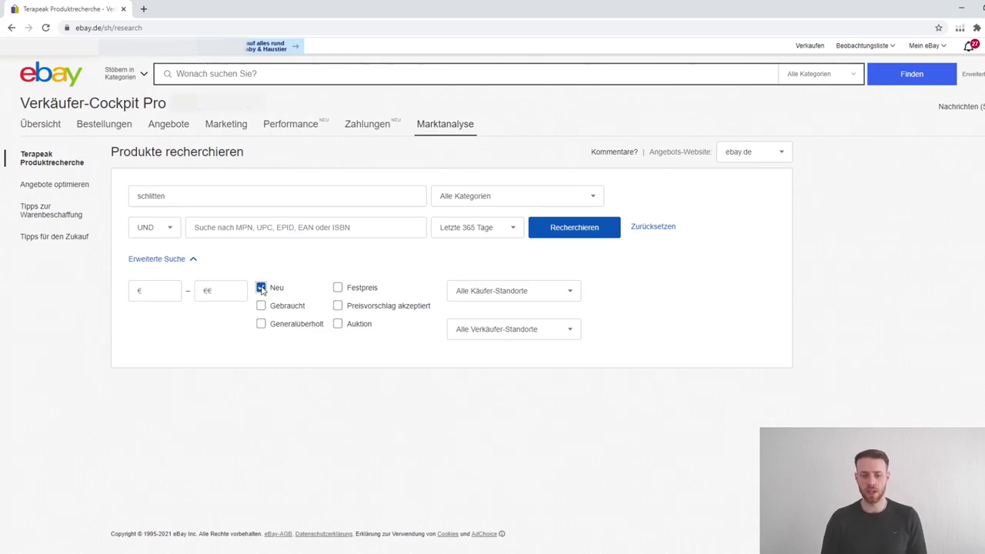
left_click(337, 288)
left_click(339, 308)
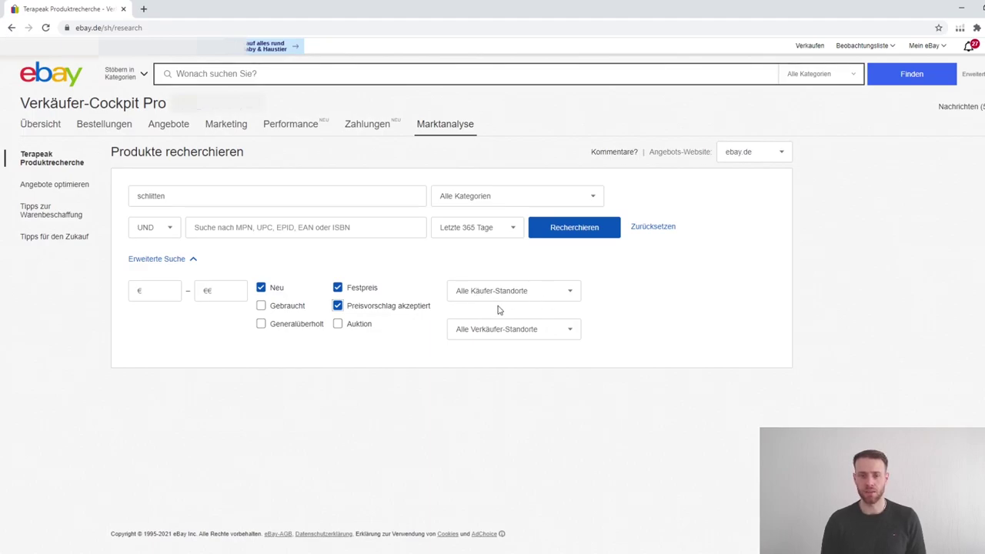
left_click(571, 234)
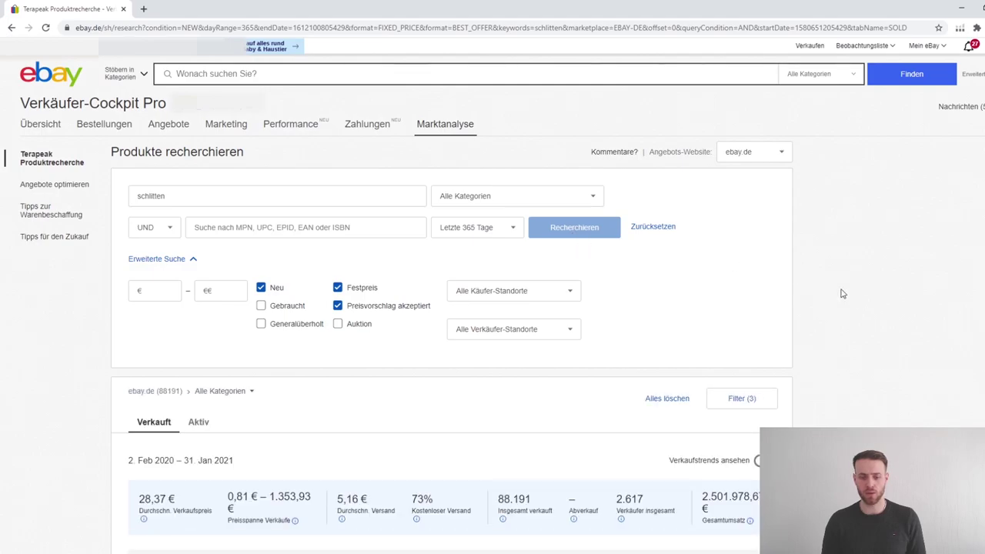
Step: Examine the summary figures of the sold items (Verkauft), including average price, price range, shipping, quantity sold, sellers and total revenue
scroll(884, 305, "down", 2)
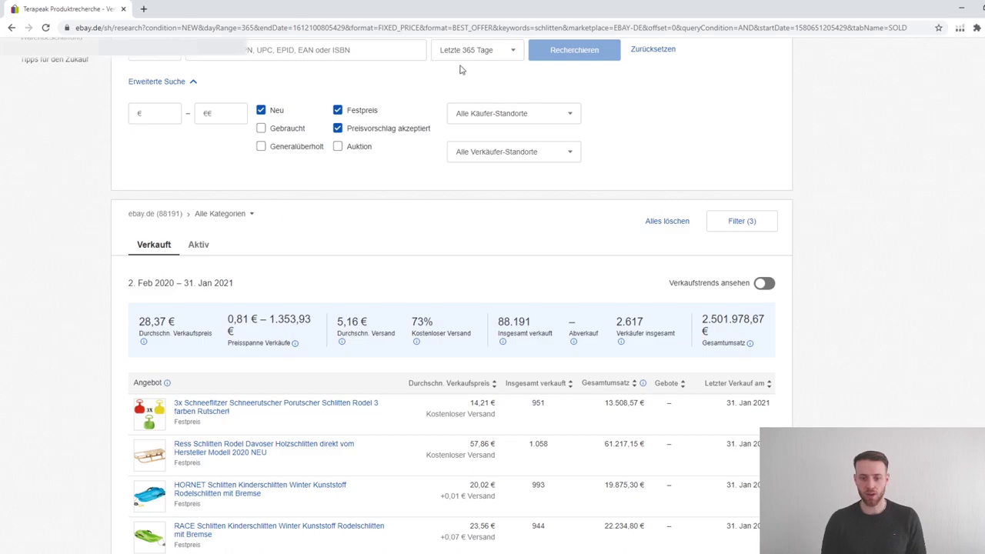
left_click(164, 216)
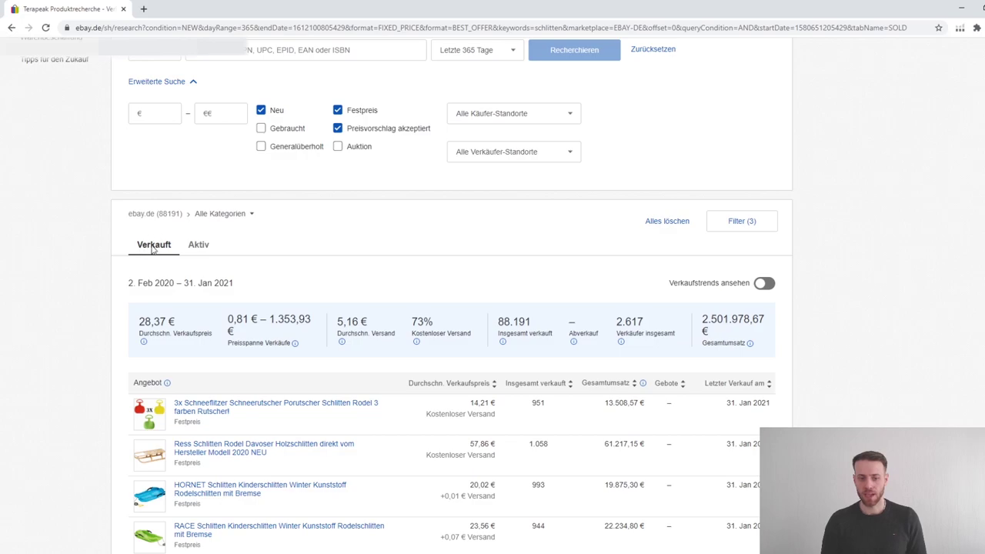
double_click(194, 244)
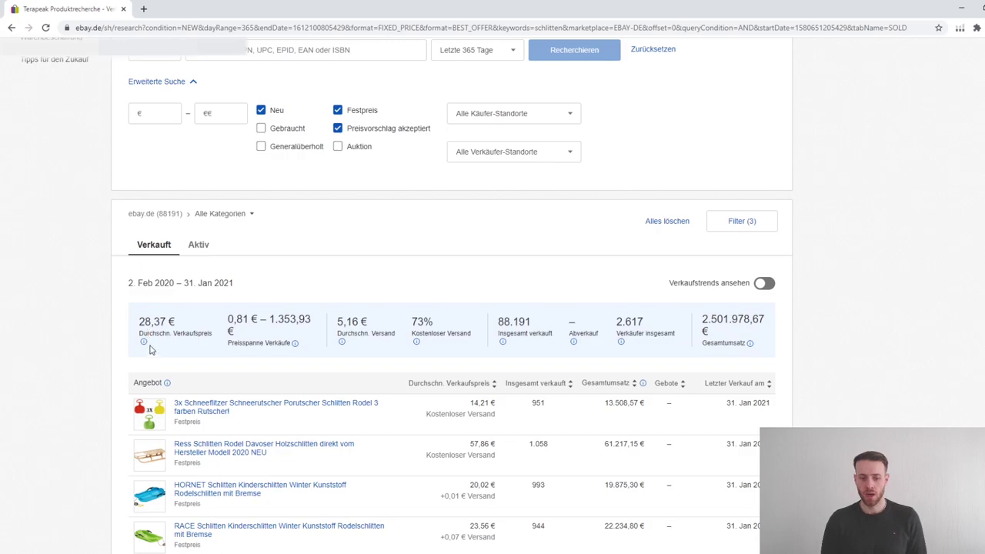
mouse_move(151, 347)
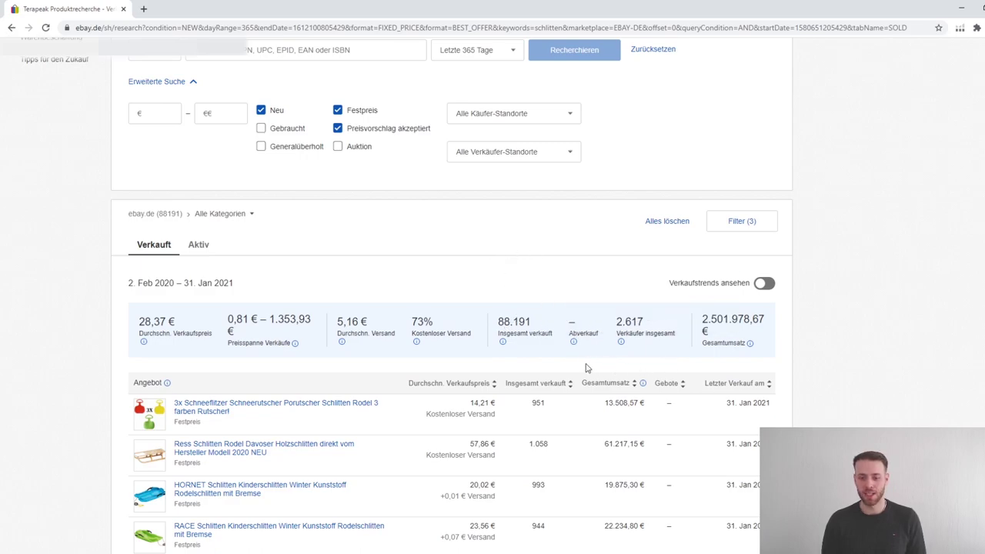
mouse_move(577, 338)
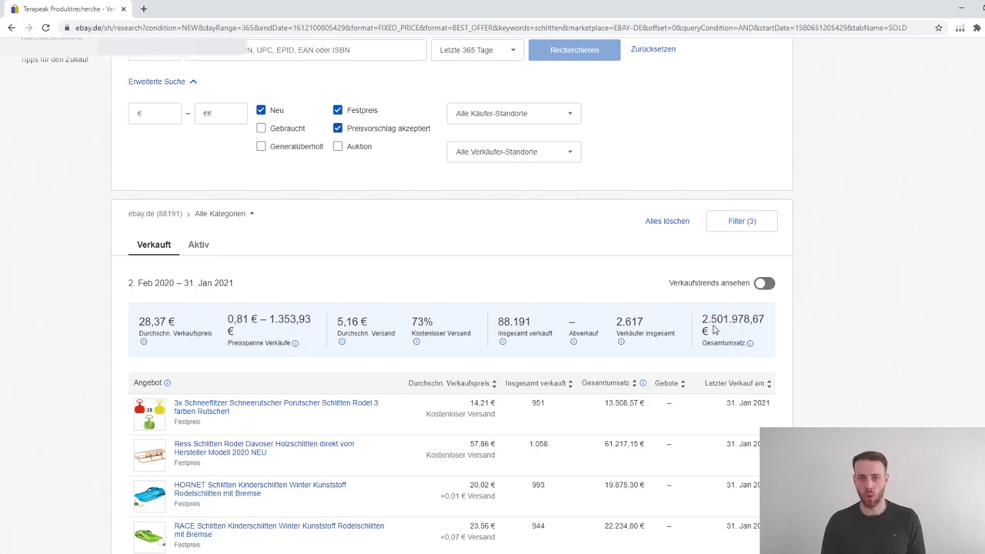
Step: Look through the list of sold sled listings, comparing average sale price, quantity sold, revenue and last sale date
scroll(277, 307, "down", 3)
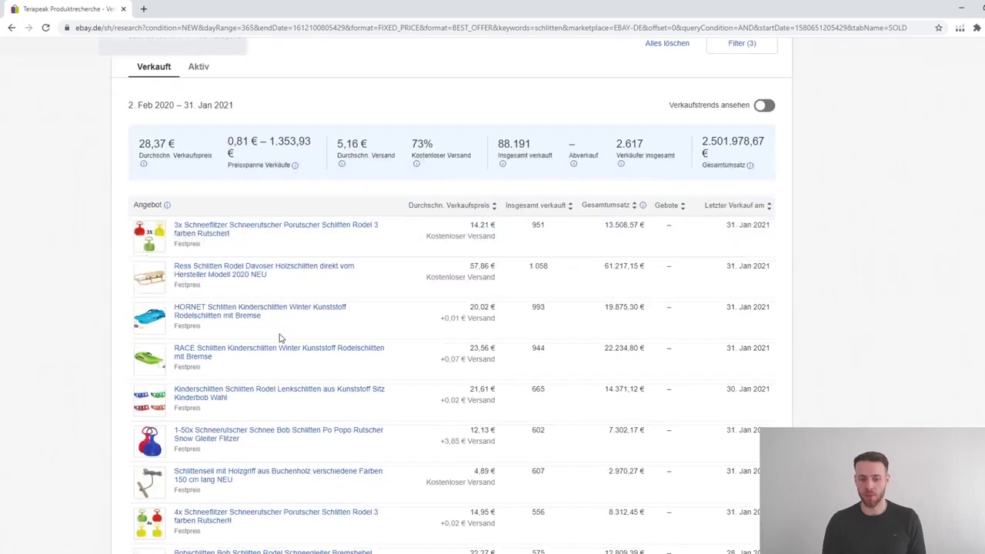
scroll(231, 306, "down", 3)
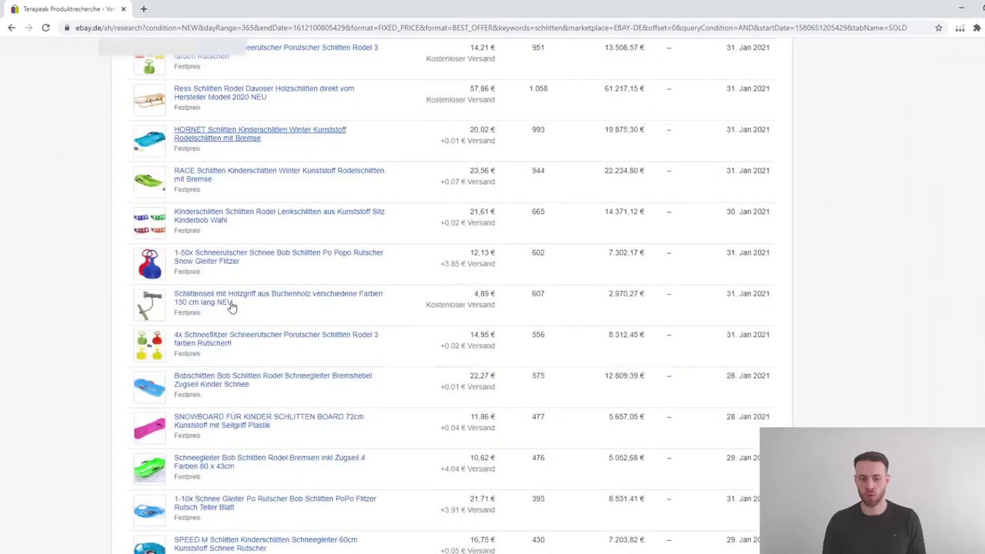
scroll(554, 246, "up", 3)
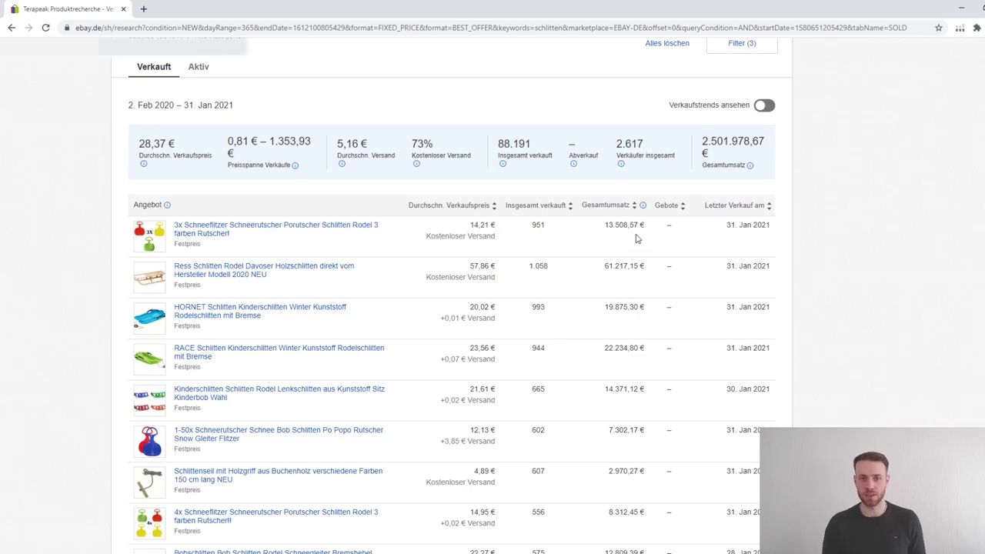
scroll(672, 246, "down", 1)
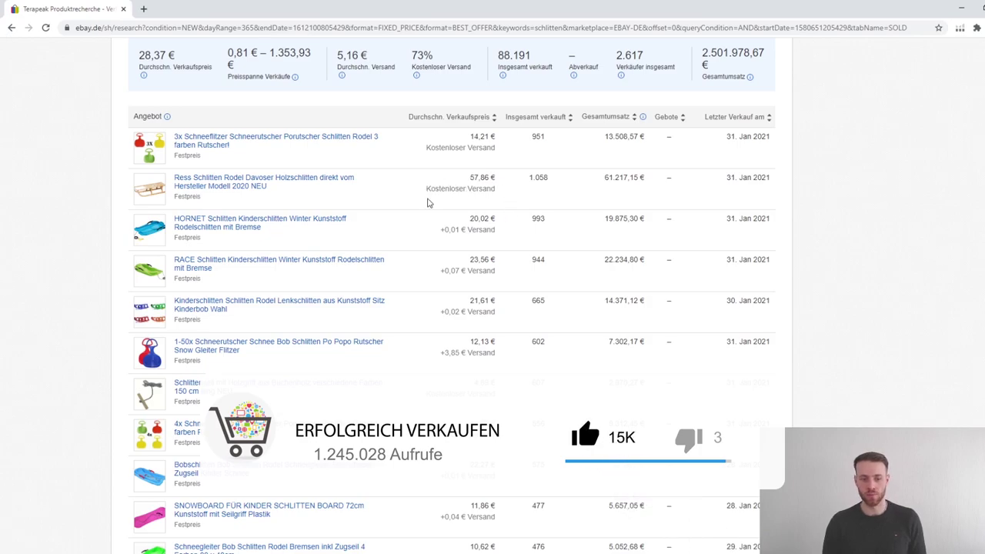
scroll(442, 215, "up", 2)
scroll(222, 248, "down", 2)
scroll(223, 259, "up", 1)
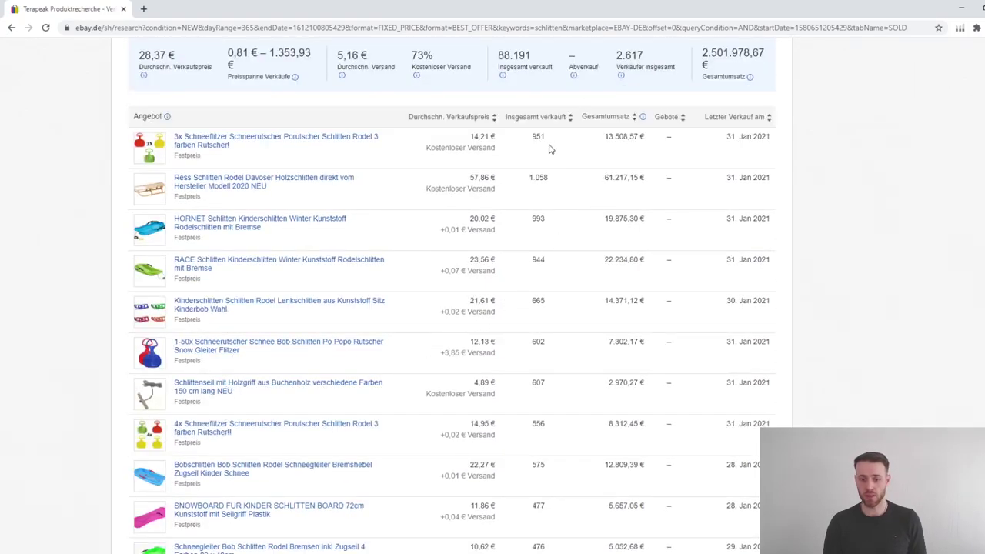
scroll(547, 383, "down", 2)
scroll(547, 383, "down", 15)
scroll(550, 380, "down", 8)
scroll(594, 395, "up", 10)
scroll(582, 387, "up", 10)
scroll(583, 387, "down", 2)
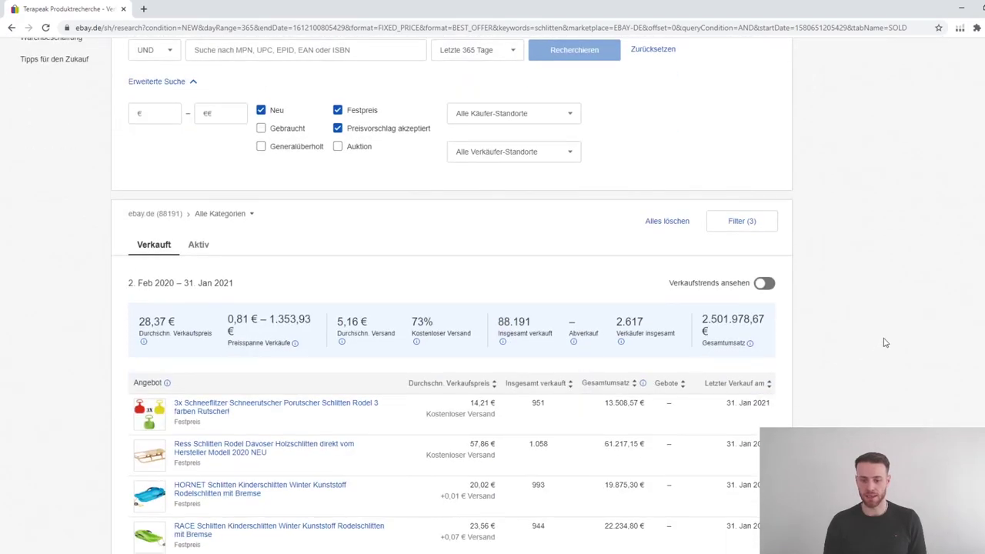
Step: Turn on the sales trends (Verkaufstrends ansehen) and bring up the average sale price chart for the period
left_click_drag(669, 284, 768, 288)
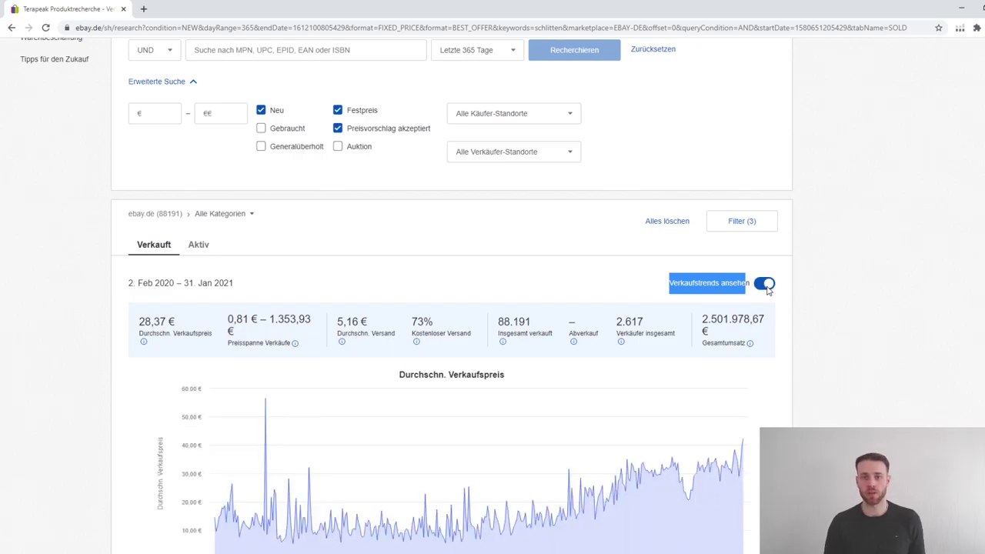
scroll(715, 277, "down", 4)
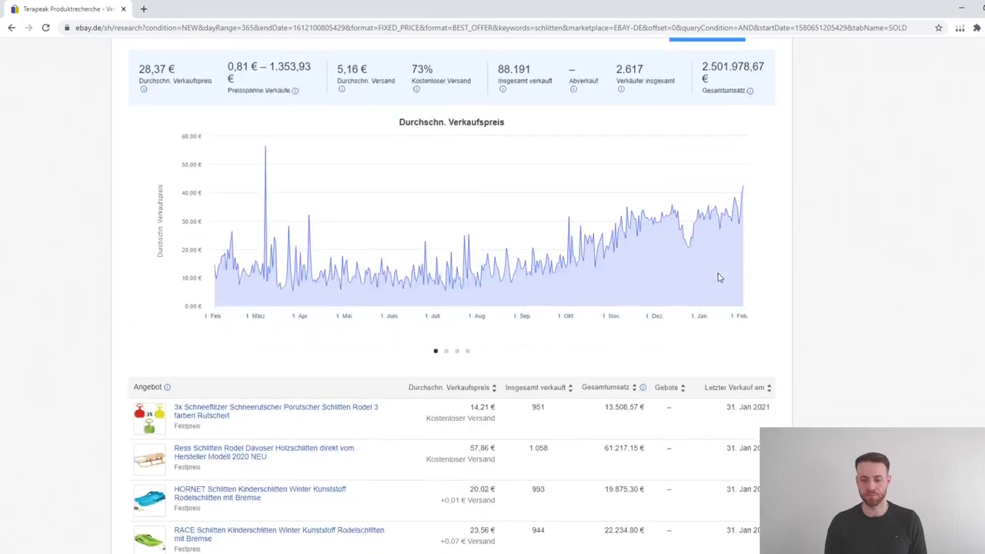
scroll(779, 292, "up", 1)
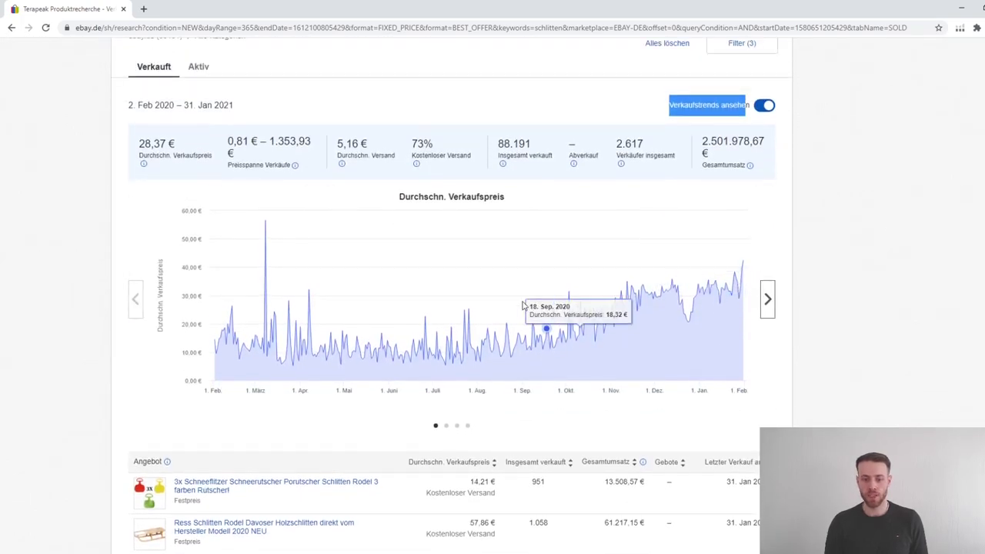